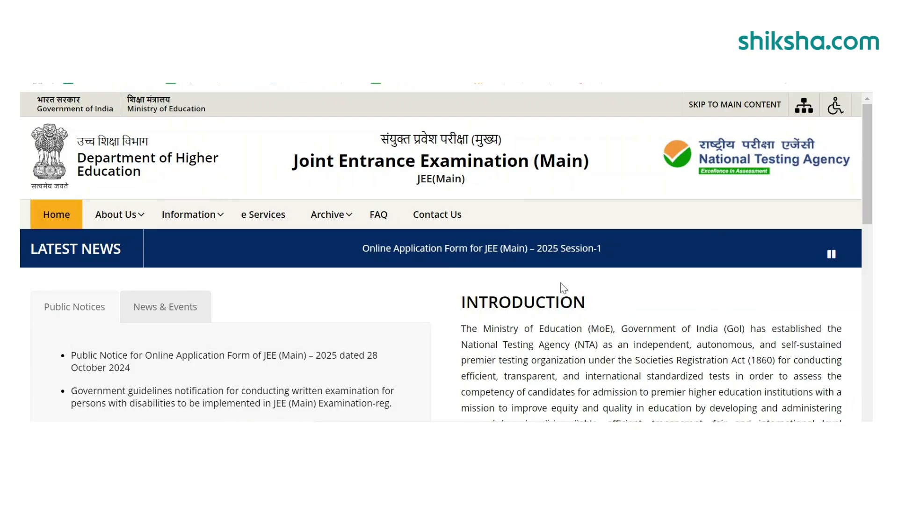
Follow the Session-1 online application notice through the registration form link to New Registration.
scroll(561, 282, "down", 15)
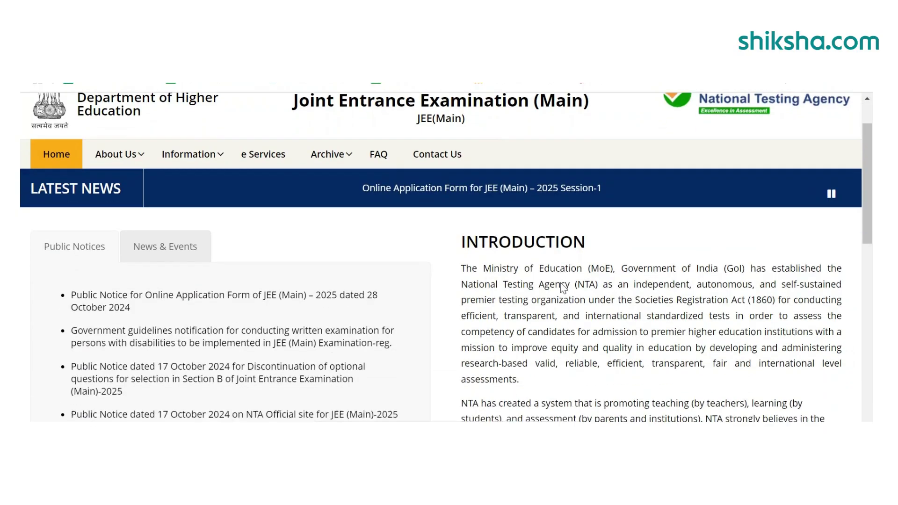
scroll(560, 282, "up", 15)
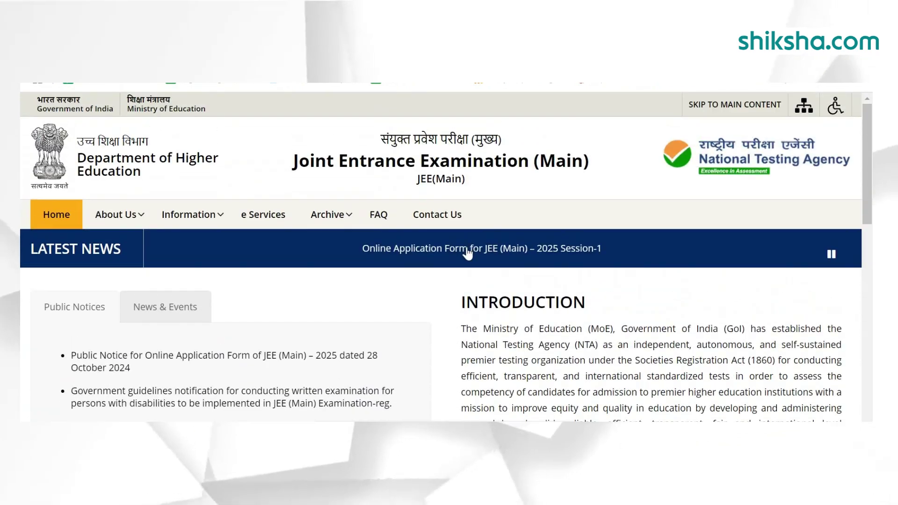
left_click(468, 253)
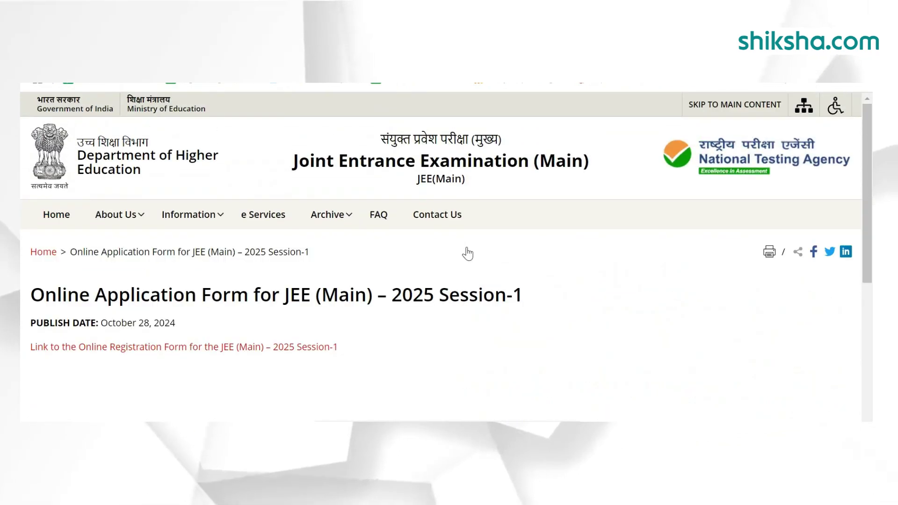
left_click(293, 347)
left_click(279, 369)
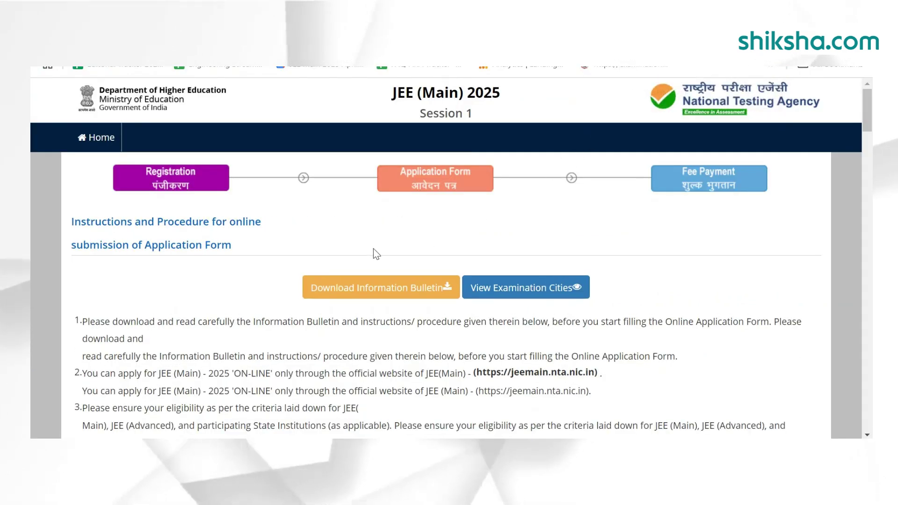
scroll(373, 249, "down", 2)
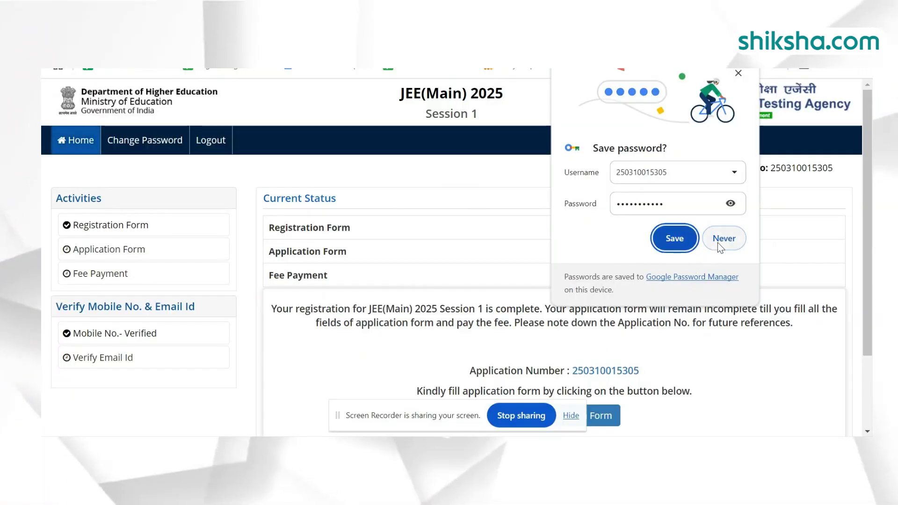
Decline saving the password and continue to the Personal Details section of the application form.
left_click(719, 243)
scroll(543, 292, "down", 2)
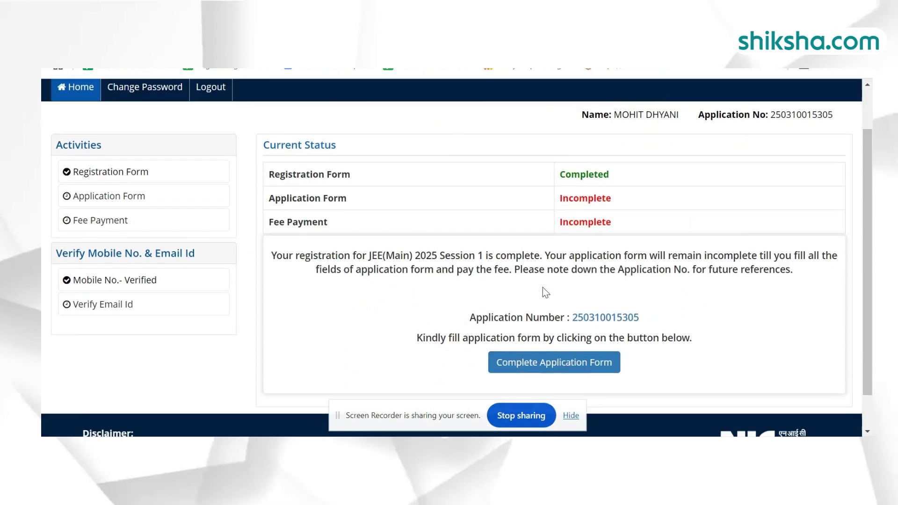
left_click(540, 330)
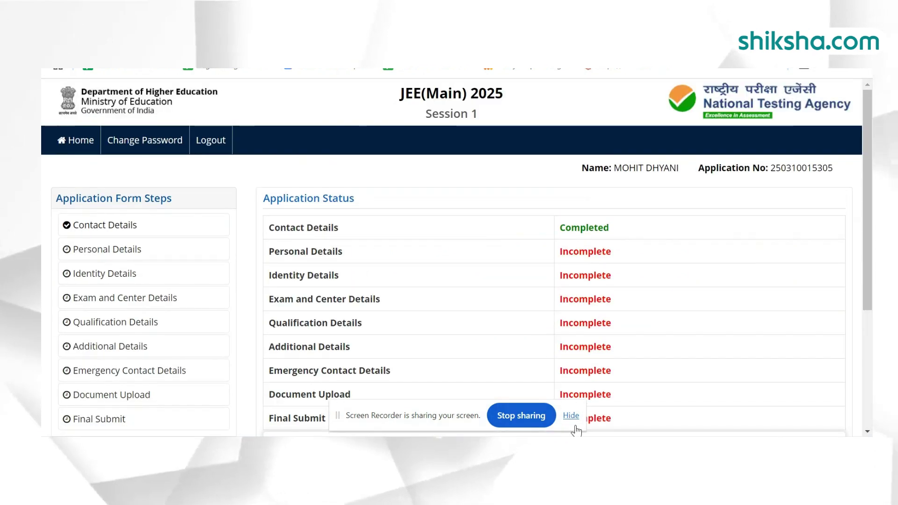
scroll(452, 327, "down", 4)
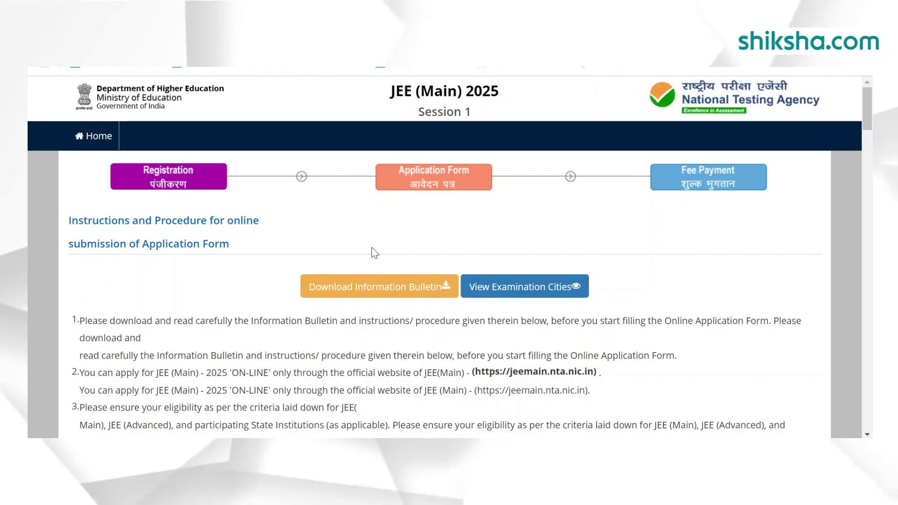
scroll(374, 253, "down", 10)
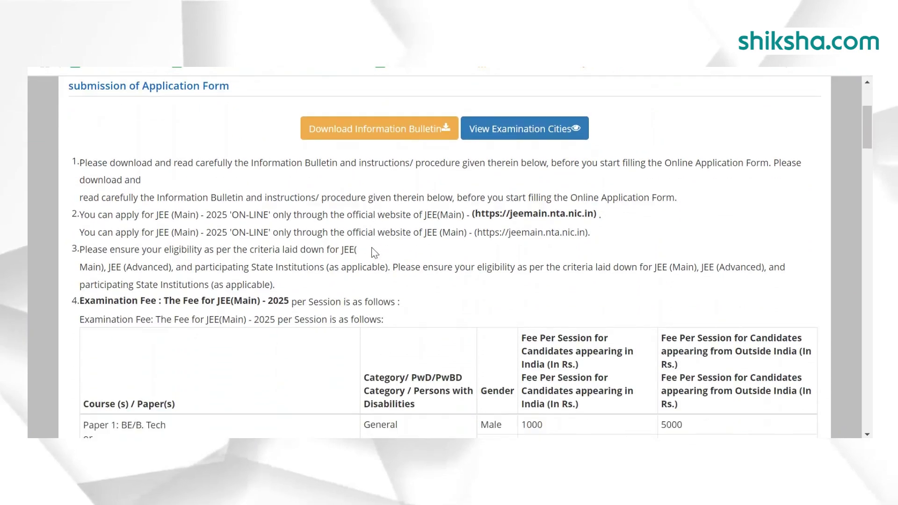
scroll(374, 252, "down", 12)
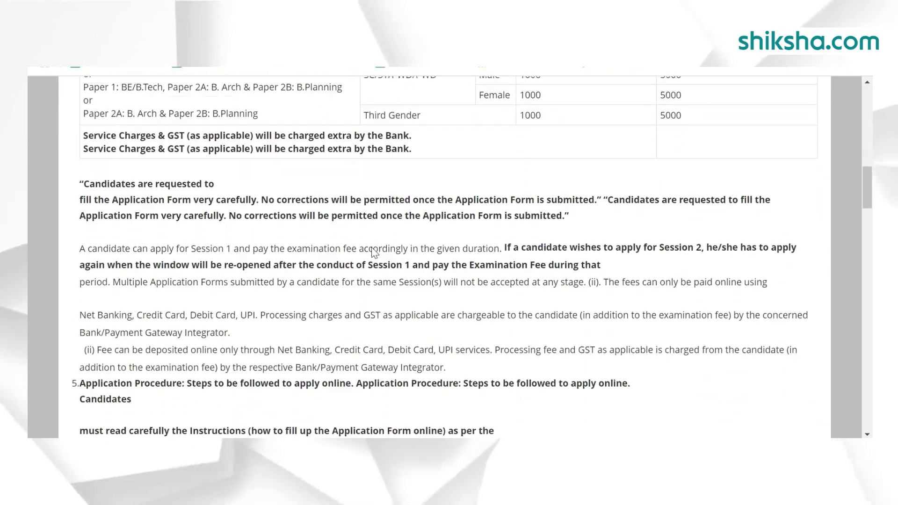
scroll(372, 248, "down", 12)
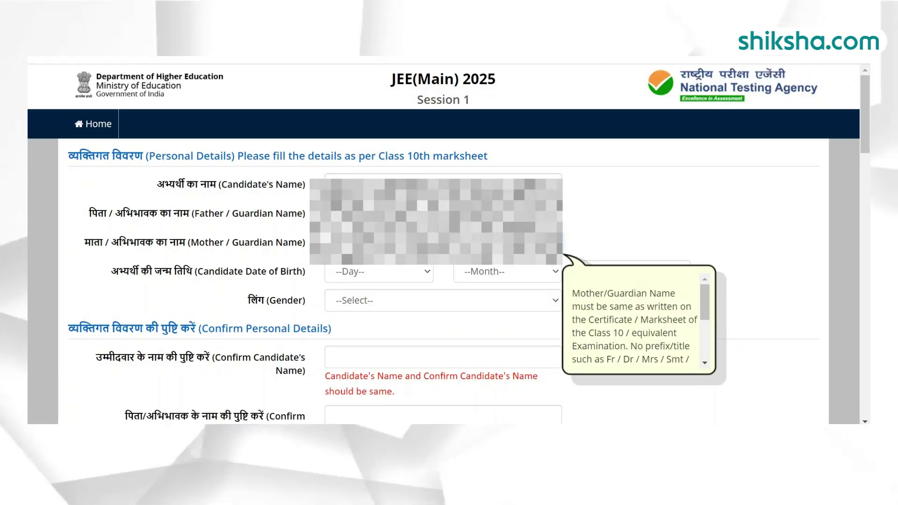
Enter the date of birth, with 03 as the day plus the month and year.
scroll(444, 243, "down", 1)
left_click(379, 206)
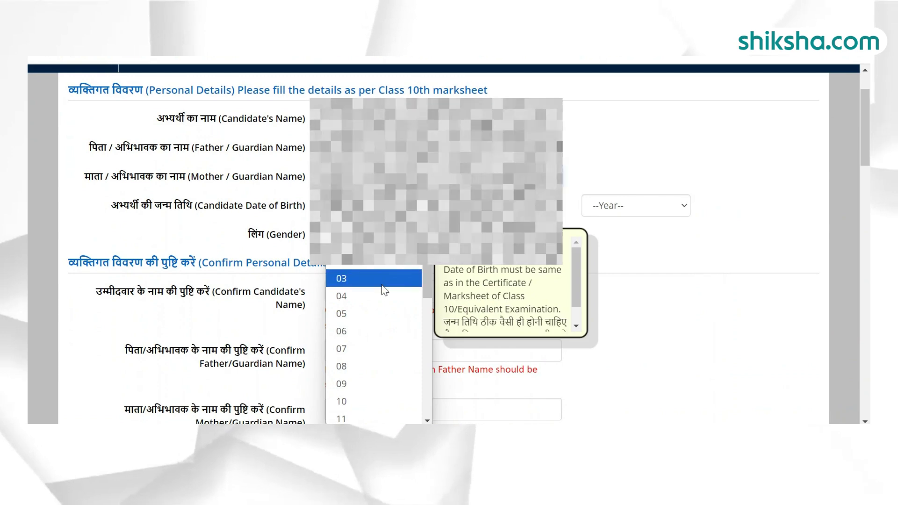
left_click(382, 280)
left_click(564, 206)
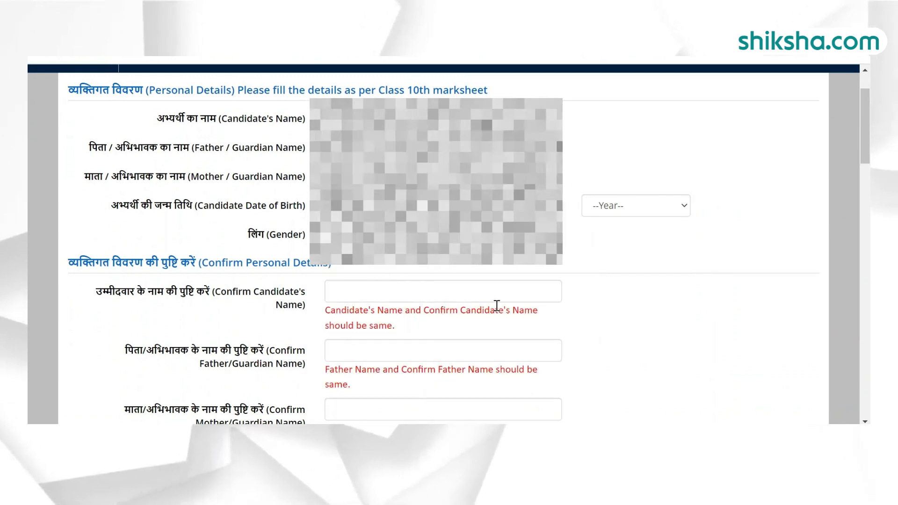
left_click(616, 209)
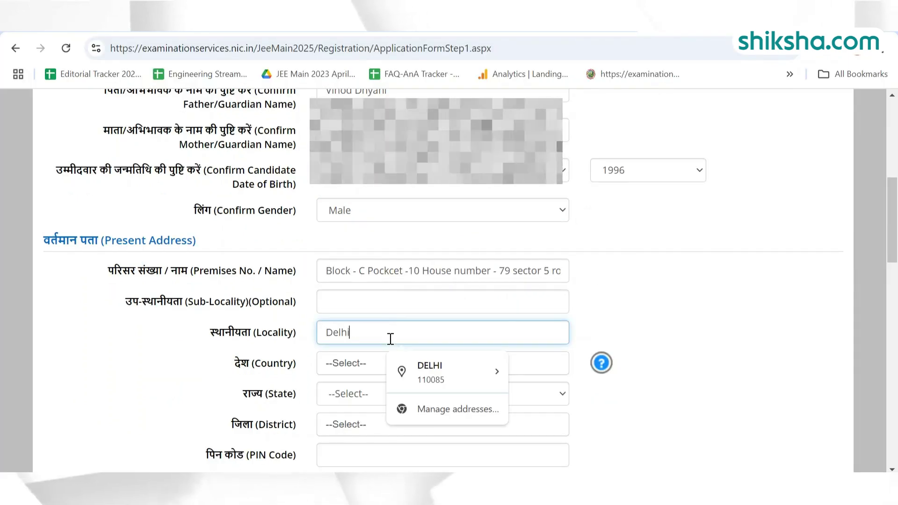
Set the address country to India and dismiss the password-length alert.
left_click(356, 356)
type("india")
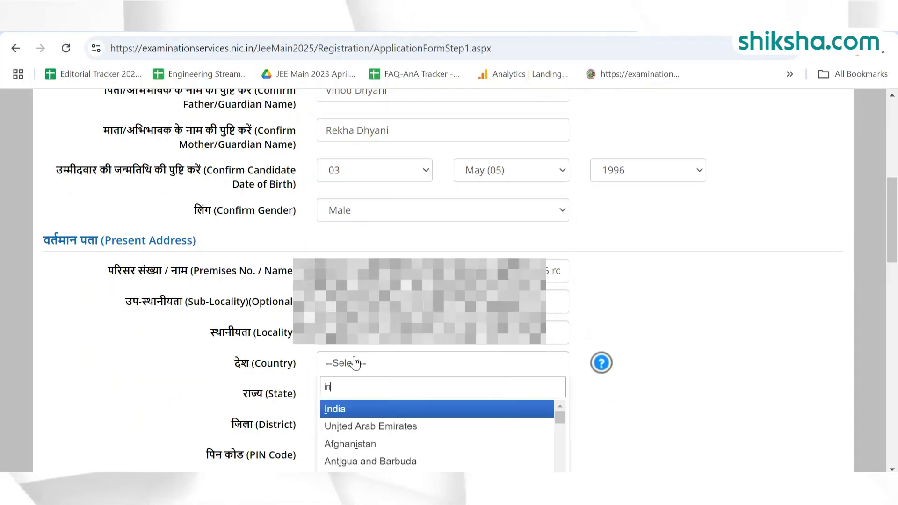
key("Return")
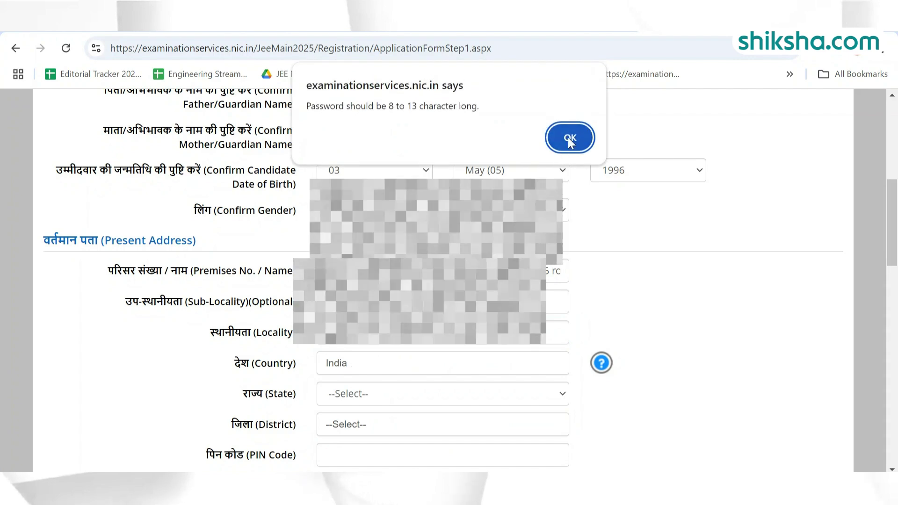
left_click(566, 136)
left_click(340, 397)
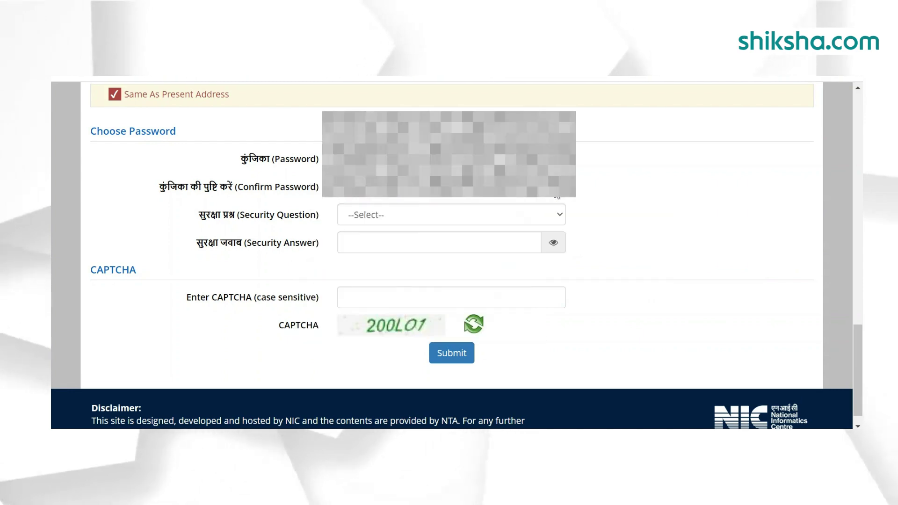
Choose 'What is the name of your first school?', enter its answer, then the CAPTCHA.
left_click(498, 213)
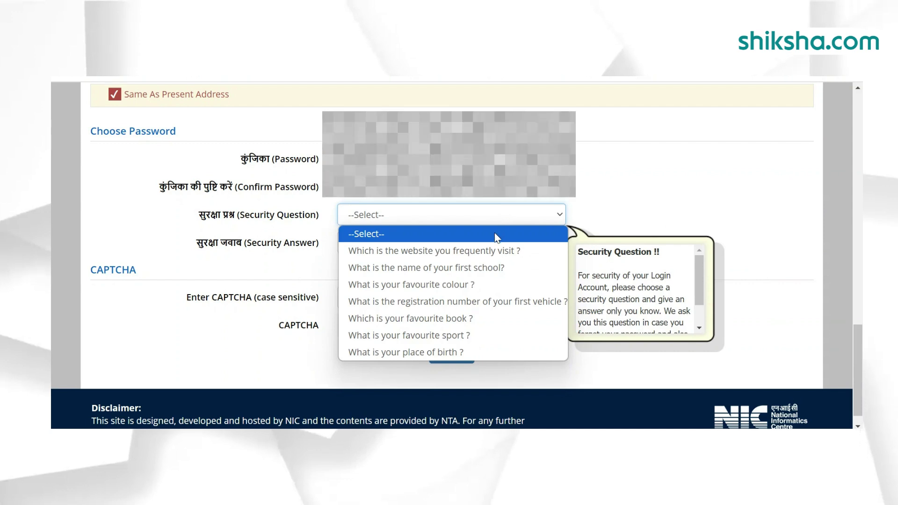
left_click(489, 268)
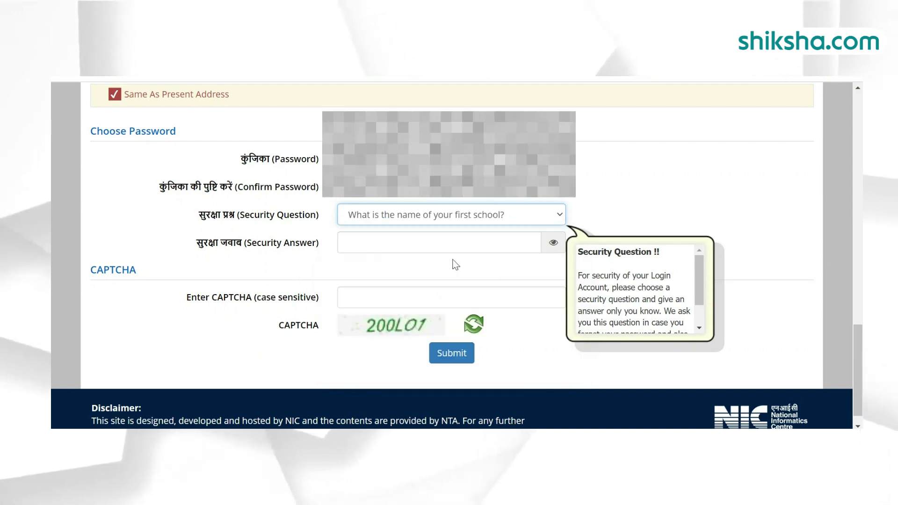
left_click(424, 249)
type("•••")
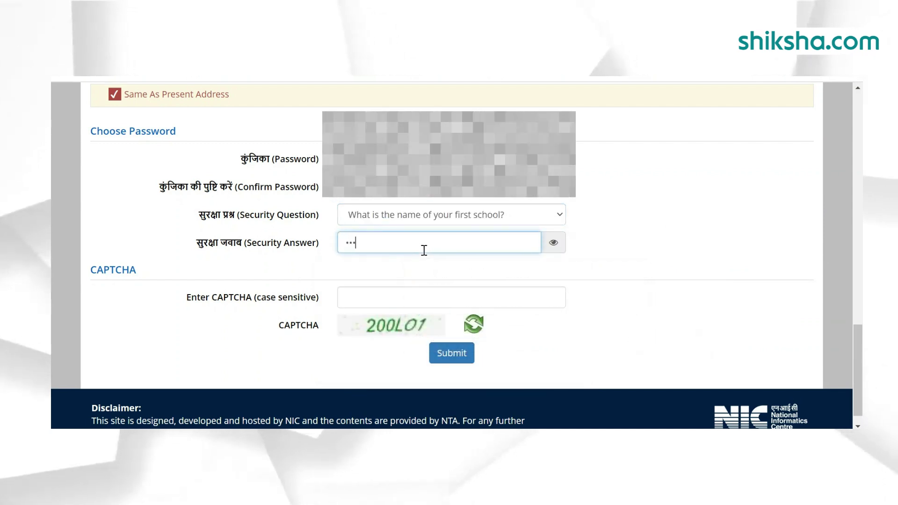
left_click(372, 266)
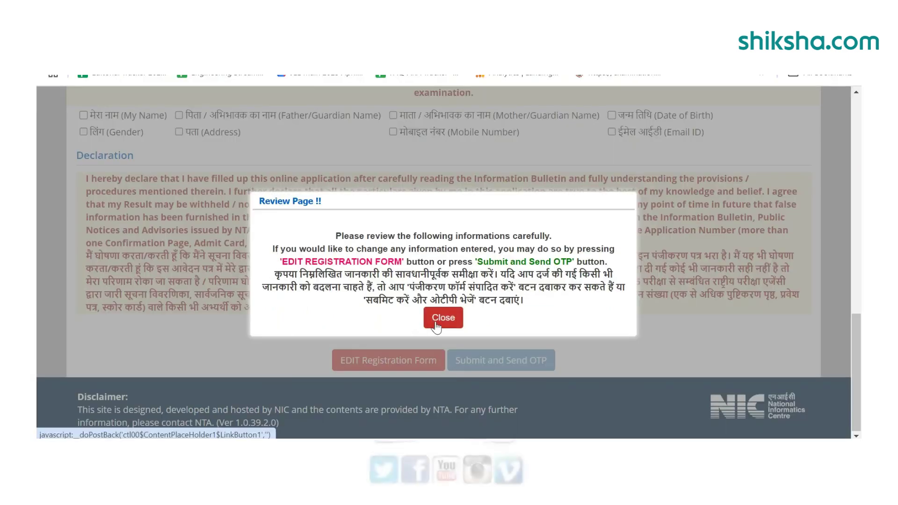
Close the review instructions and tick all eight items in the particulars checklist.
left_click(443, 318)
scroll(159, 201, "up", 2)
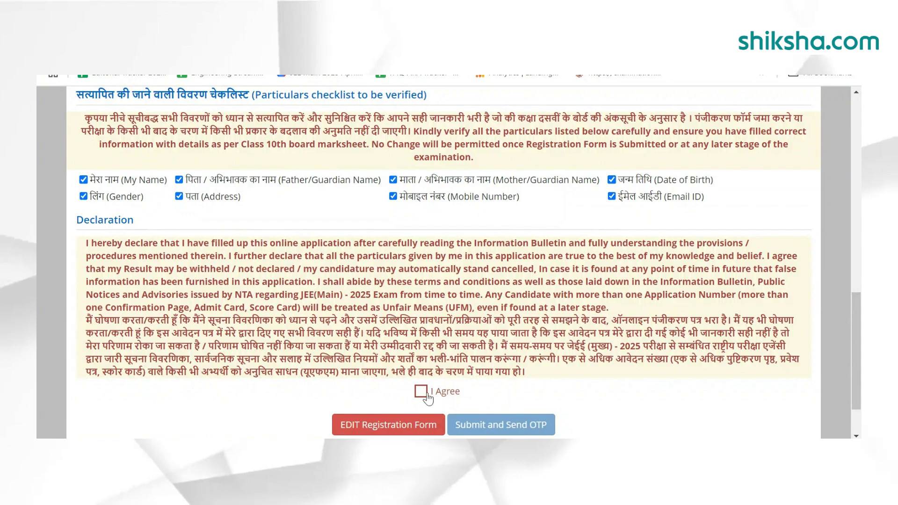
scroll(517, 352, "up", 15)
scroll(515, 350, "down", 5)
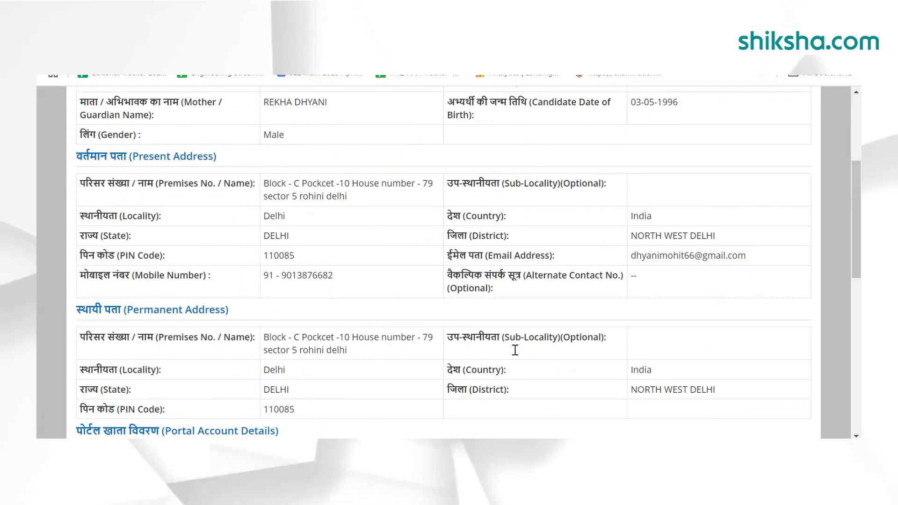
scroll(515, 350, "down", 10)
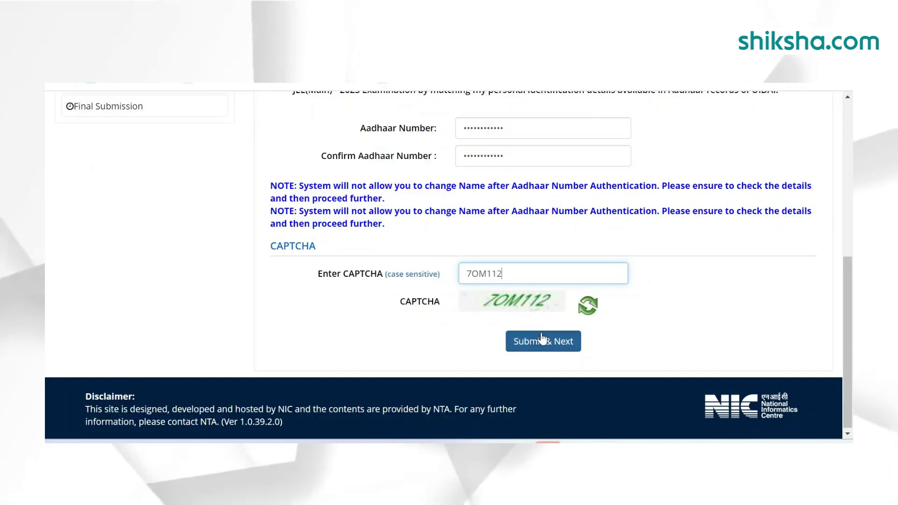
Submit the Aadhaar details, then apply for Paper 1 (B.E./B.Tech.) and choose the question paper medium.
left_click(542, 338)
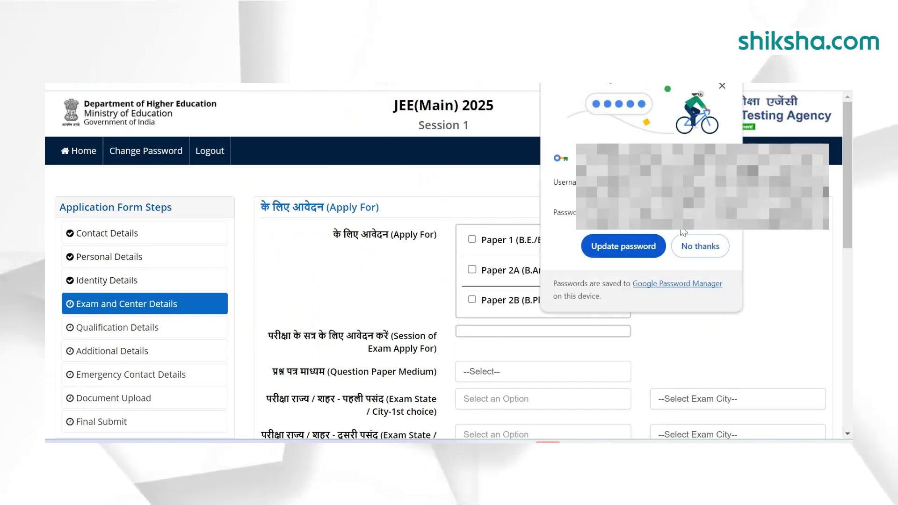
left_click(696, 250)
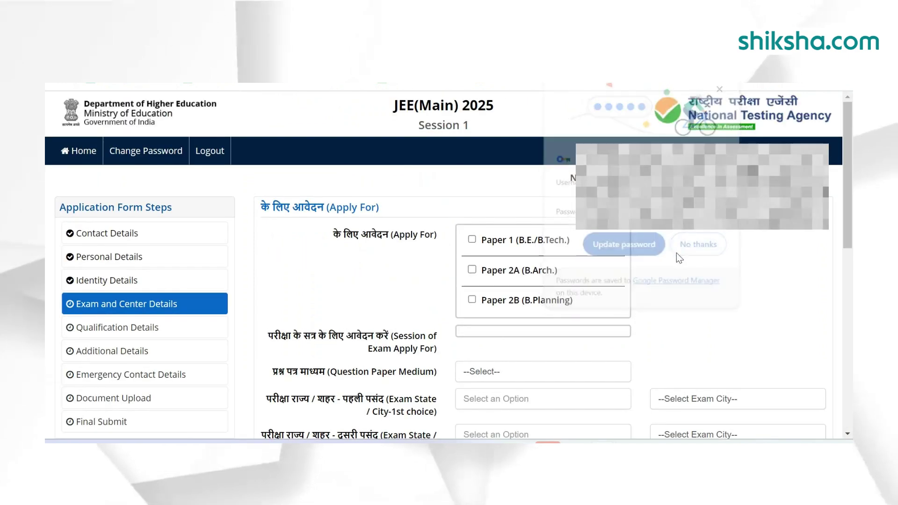
left_click(472, 239)
scroll(459, 246, "down", 1)
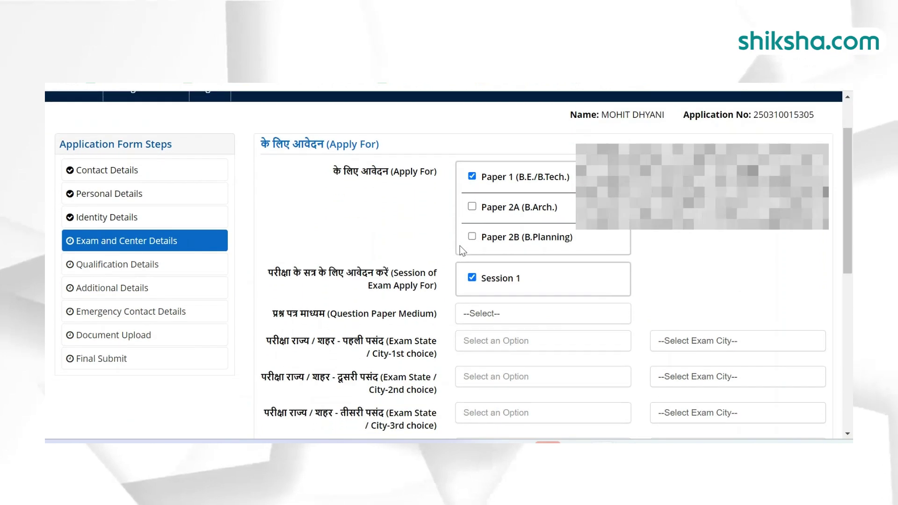
scroll(459, 246, "down", 1)
left_click(478, 255)
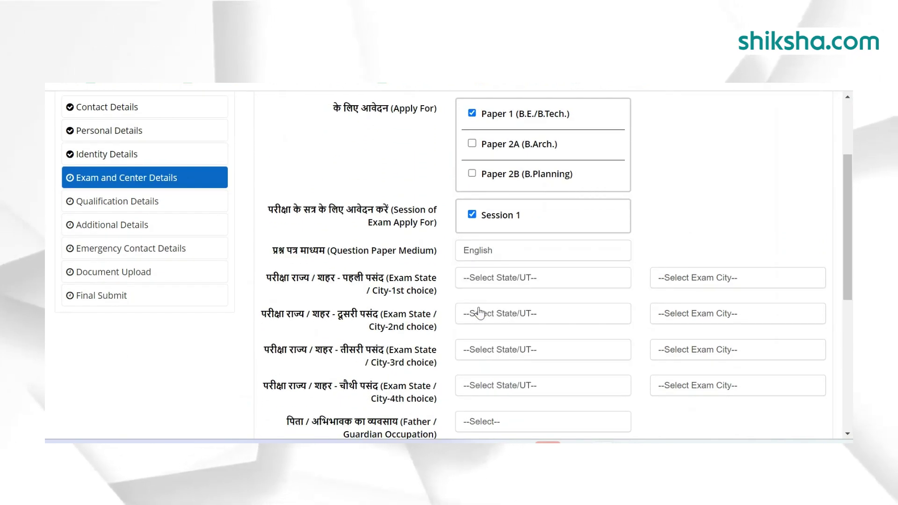
Set Ghaziabad as the fourth exam city and father's occupation to Government Service.
scroll(490, 307, "up", 1)
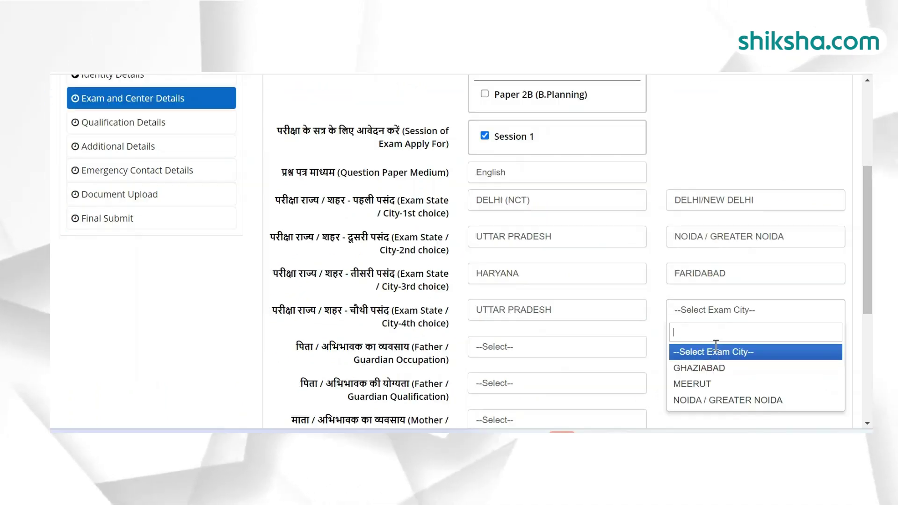
left_click(700, 368)
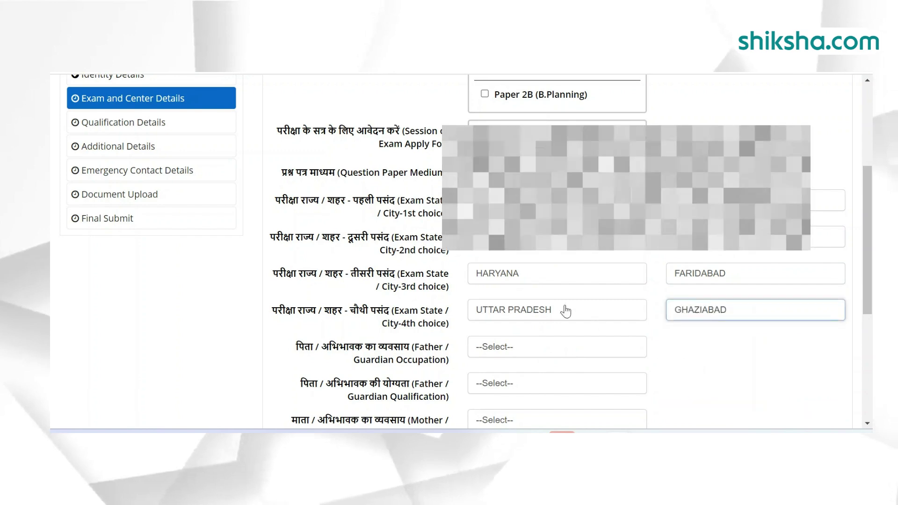
scroll(596, 320, "down", 1)
left_click(515, 286)
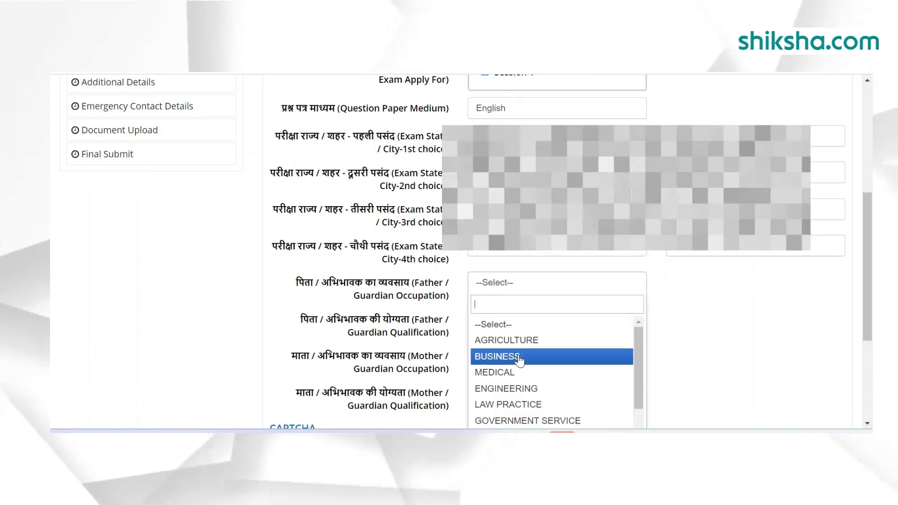
scroll(520, 354, "down", 2)
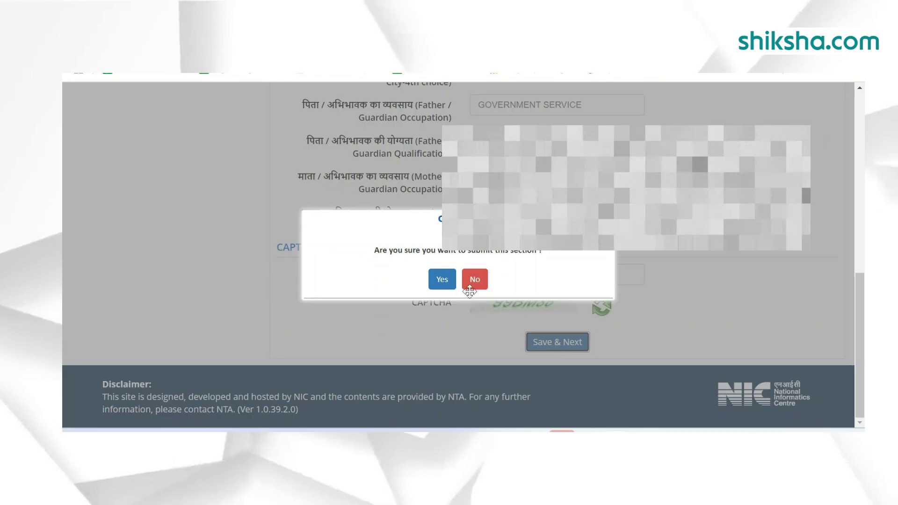
left_click(471, 281)
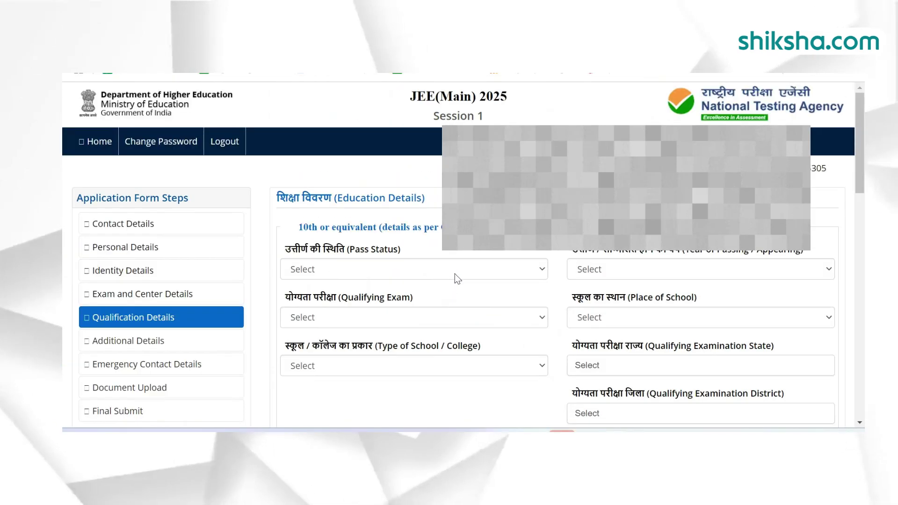
Set the Class 10 pass status to Passed with year of passing 2012.
left_click(454, 274)
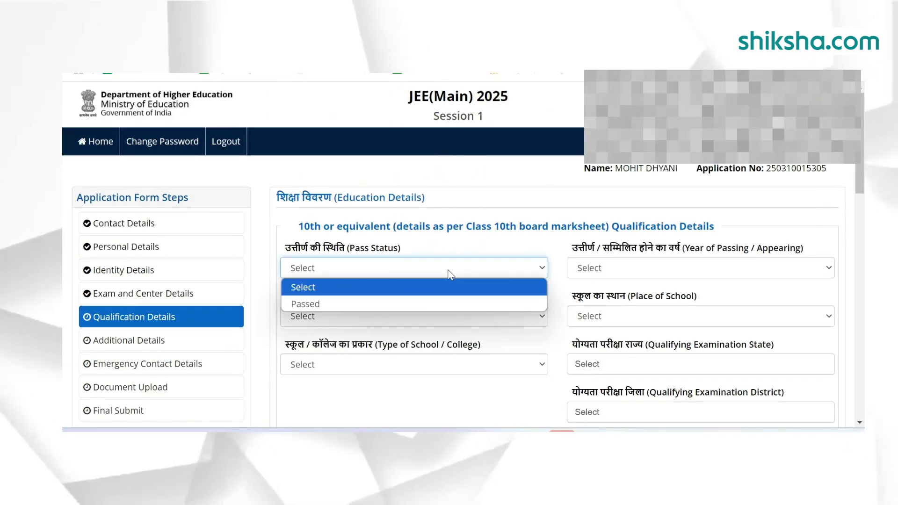
left_click(433, 316)
left_click(323, 273)
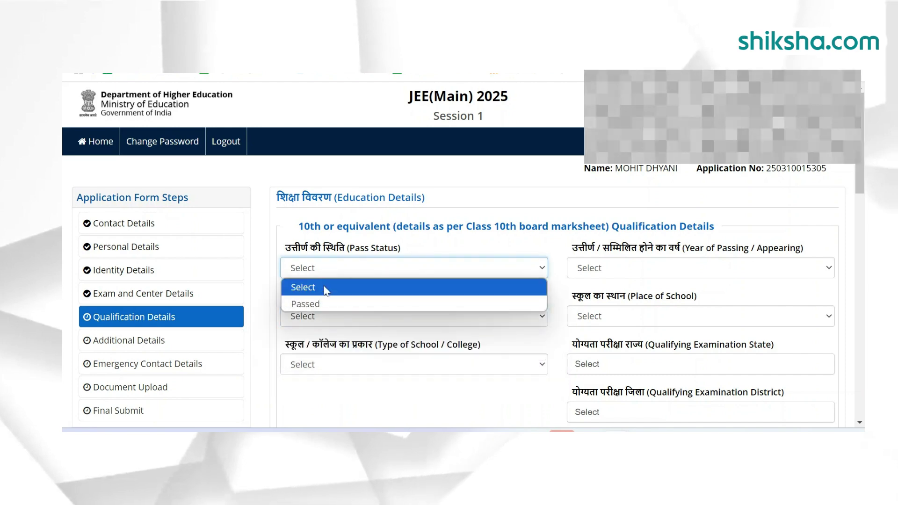
left_click(322, 302)
left_click(647, 264)
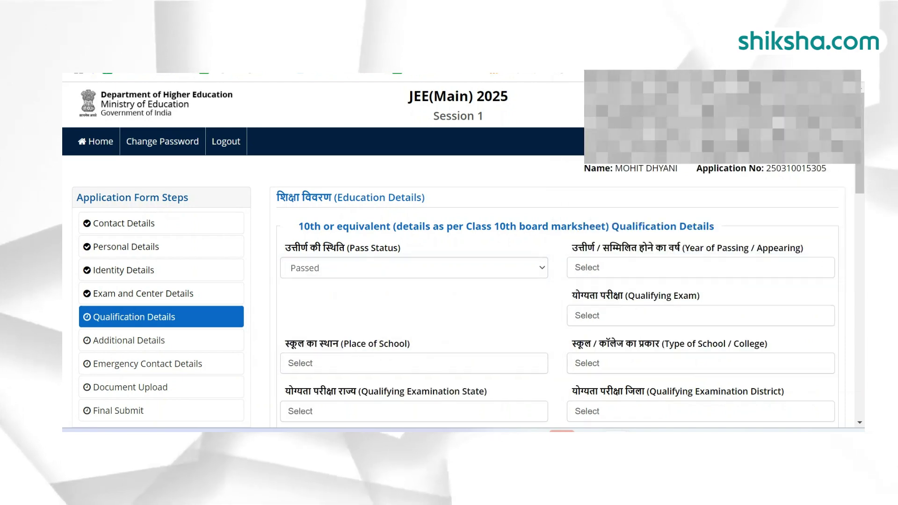
left_click(602, 268)
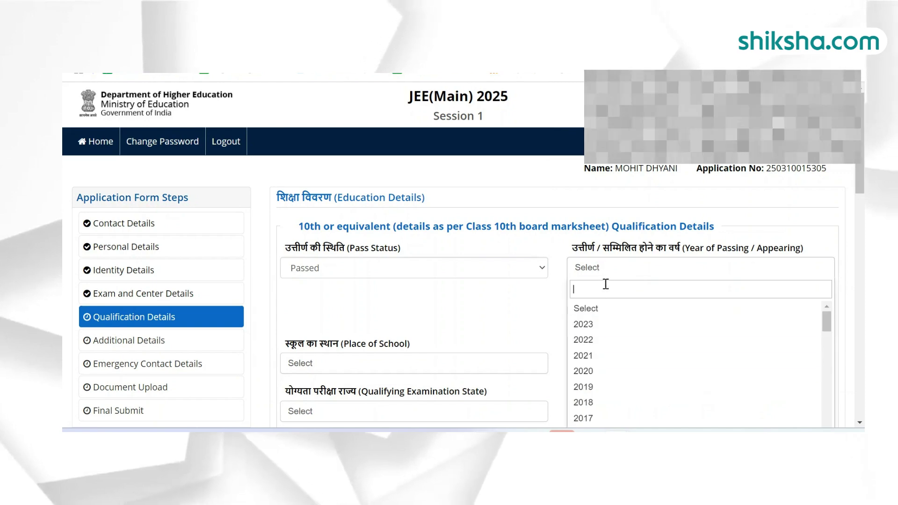
scroll(600, 295, "down", 1)
scroll(599, 372, "down", 3)
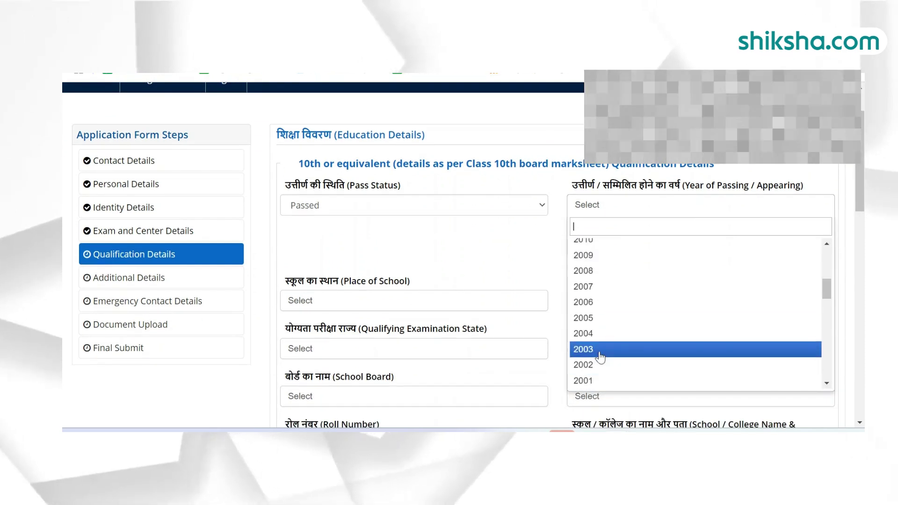
left_click(605, 289)
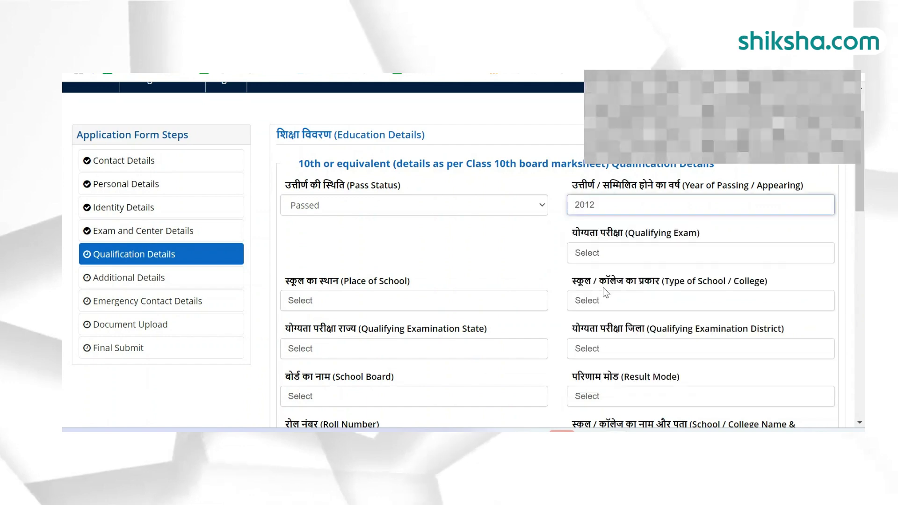
Choose 10th or Equivalent as the qualifying exam and Urban as the place of school.
left_click(589, 255)
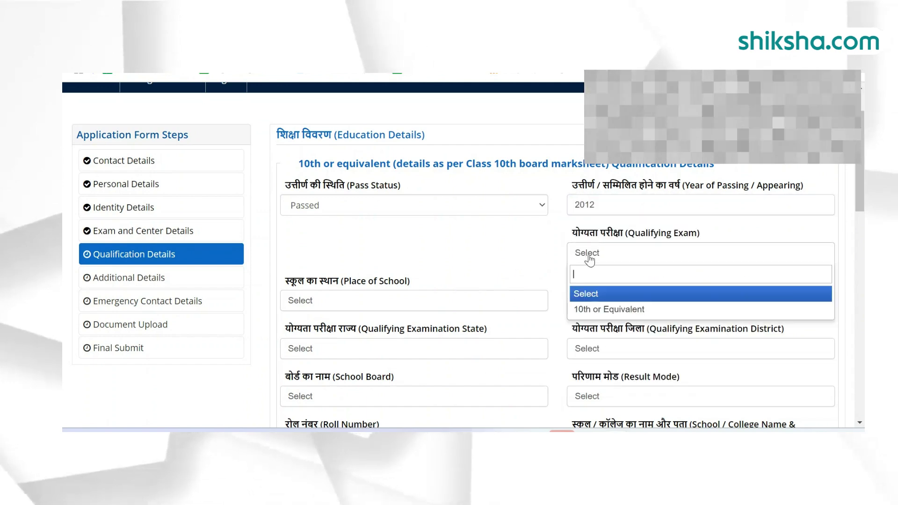
left_click(592, 307)
left_click(515, 309)
left_click(430, 342)
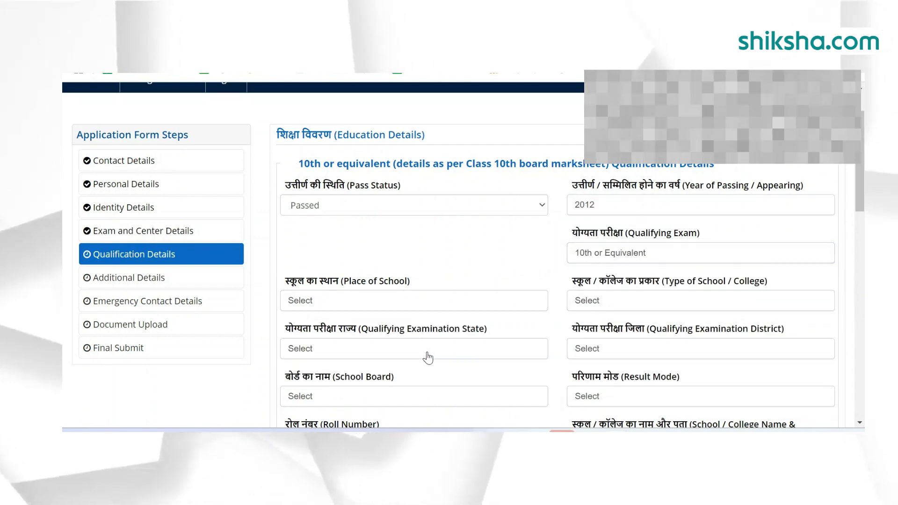
left_click(392, 306)
left_click(374, 372)
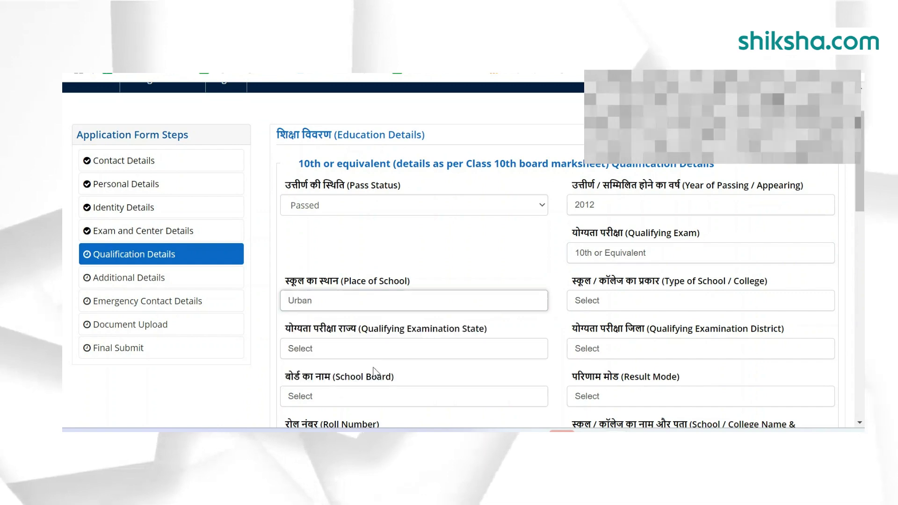
left_click(625, 309)
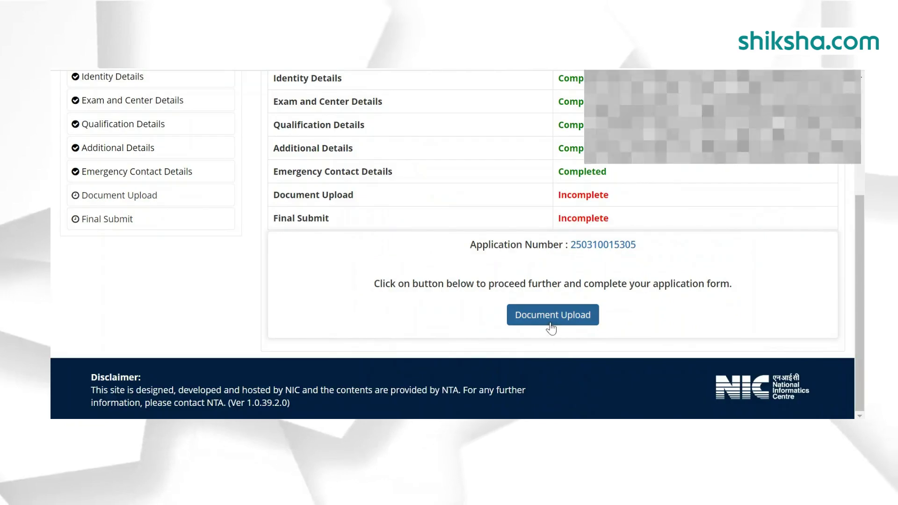
Upload the candidate's photograph as the original image, without cropping, in Document Upload.
left_click(551, 327)
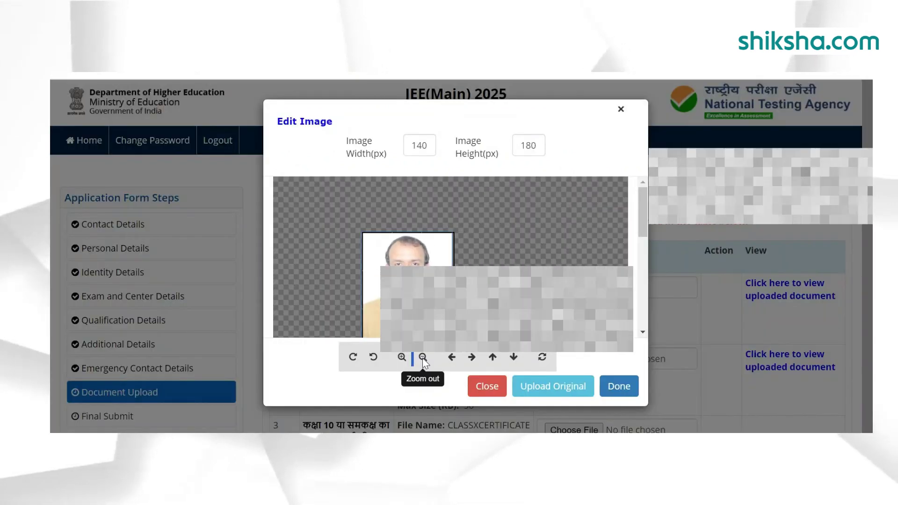
left_click(526, 387)
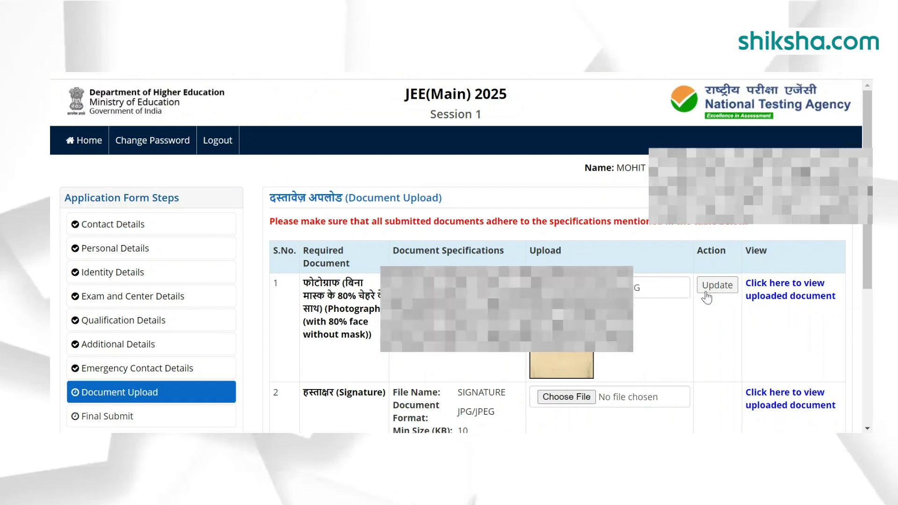
scroll(566, 251, "down", 3)
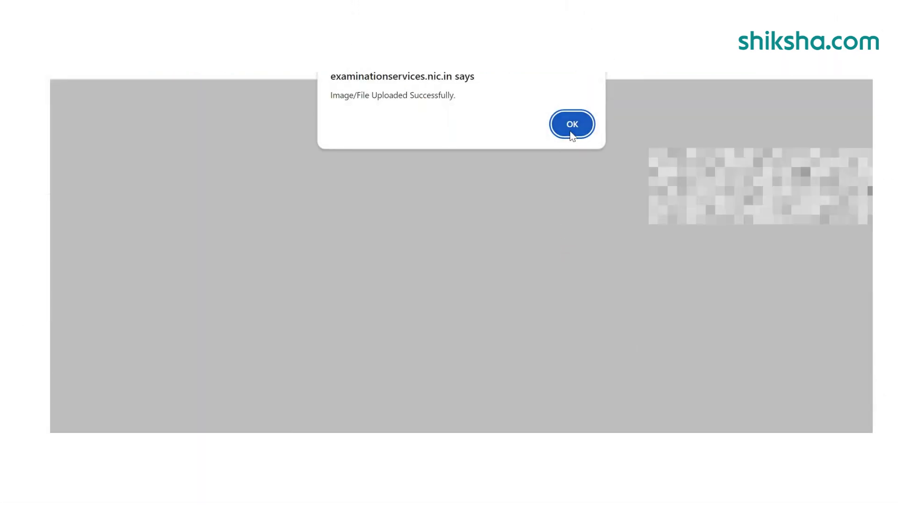
left_click(572, 124)
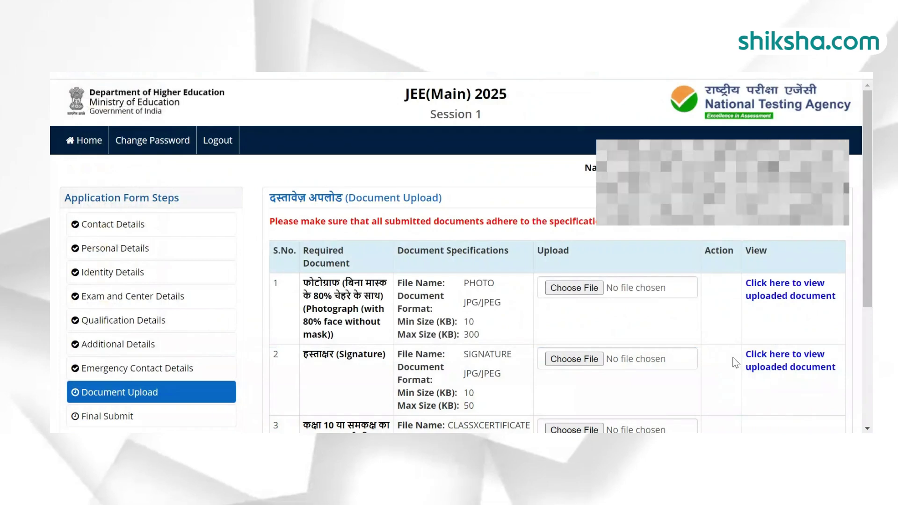
scroll(561, 280, "down", 3)
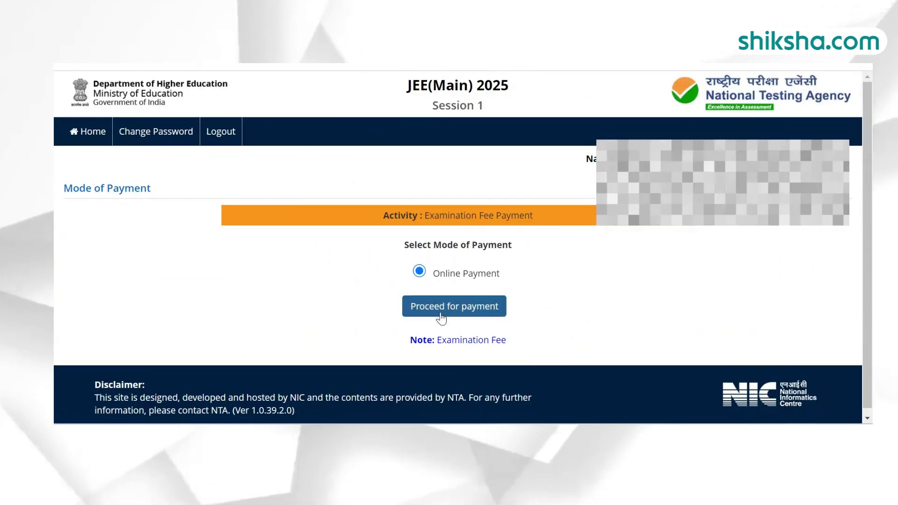
Proceed to pay the Rs 1000 examination fee online, choosing QR code on SBI ePay.
left_click(440, 318)
left_click(523, 116)
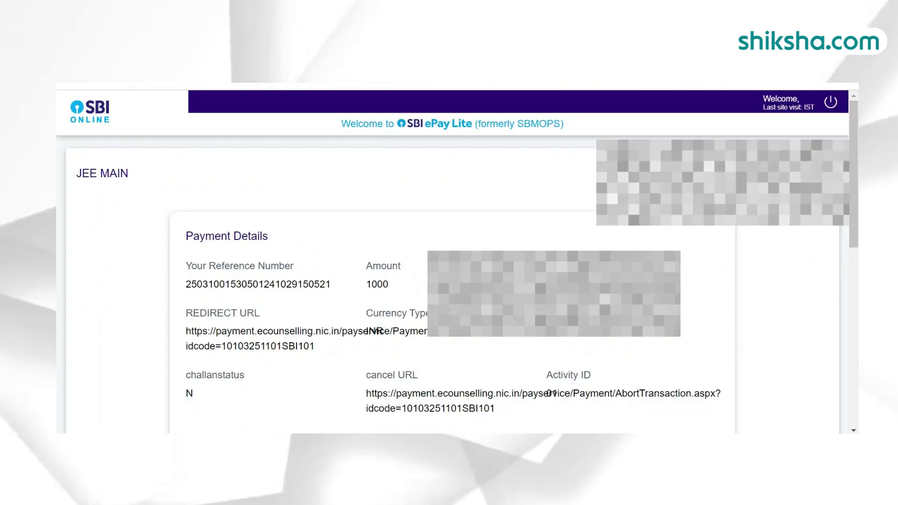
scroll(614, 277, "down", 6)
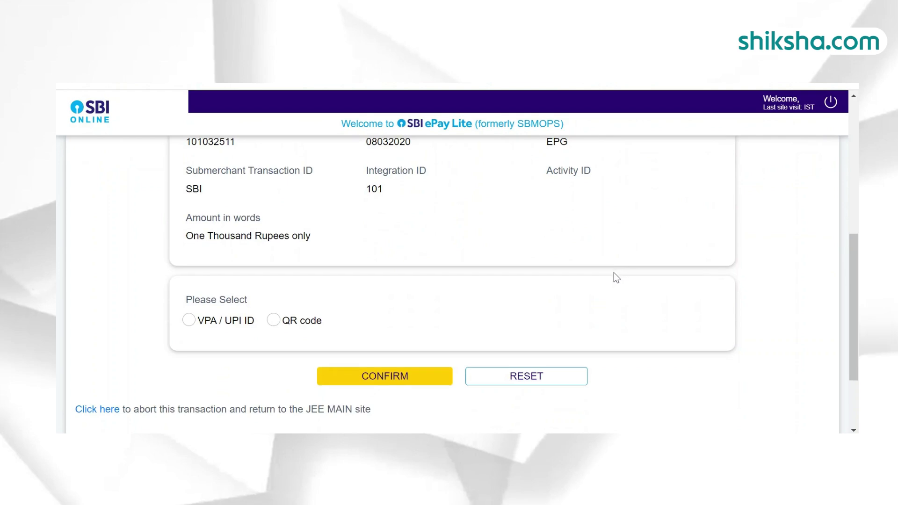
scroll(616, 278, "down", 2)
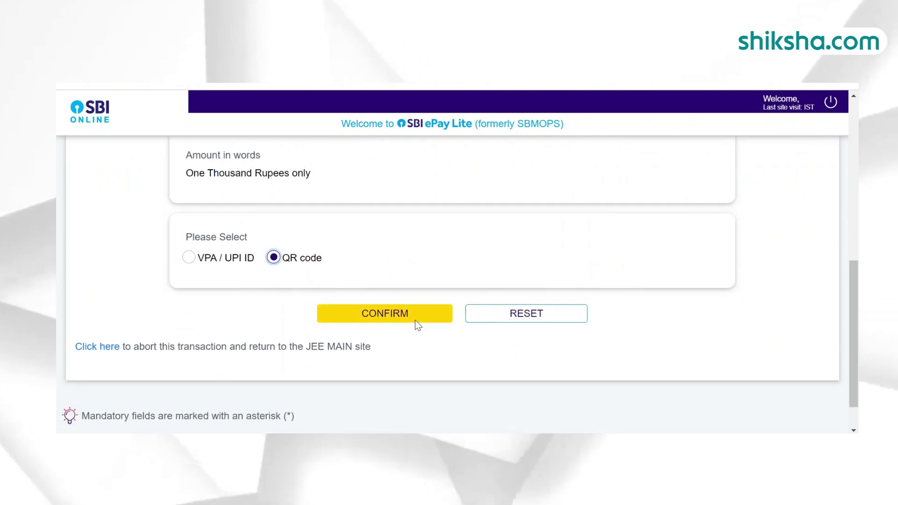
left_click(415, 320)
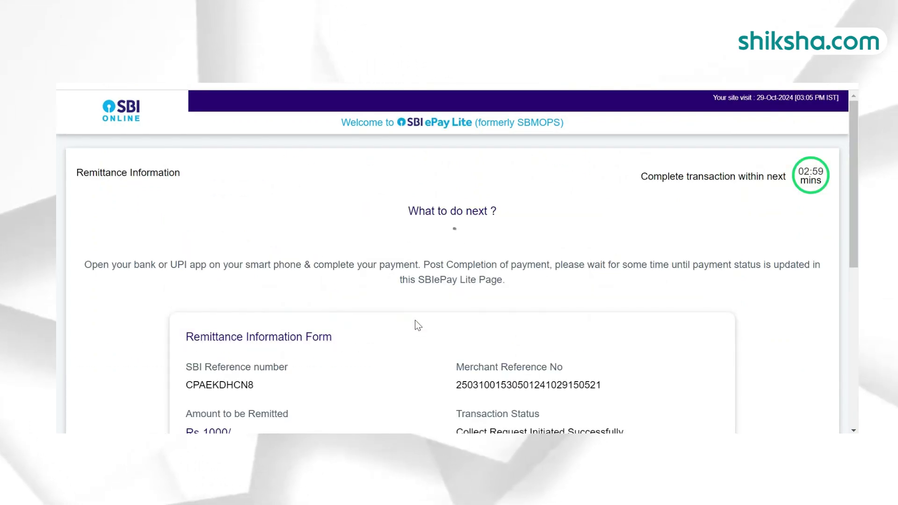
scroll(415, 321, "down", 3)
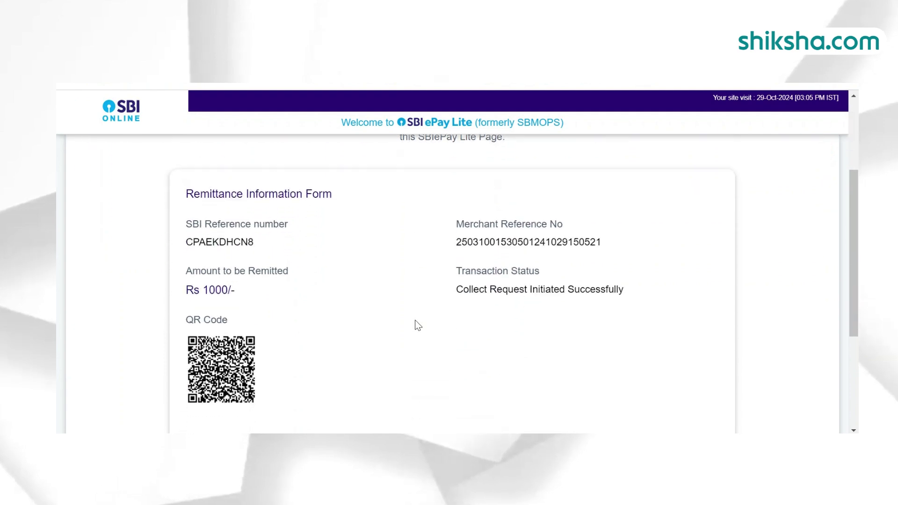
scroll(415, 321, "down", 2)
scroll(415, 321, "up", 5)
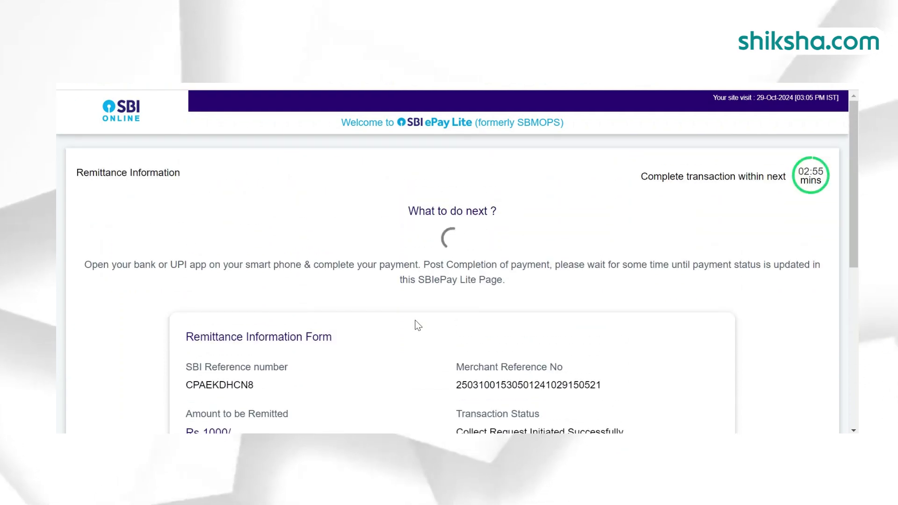